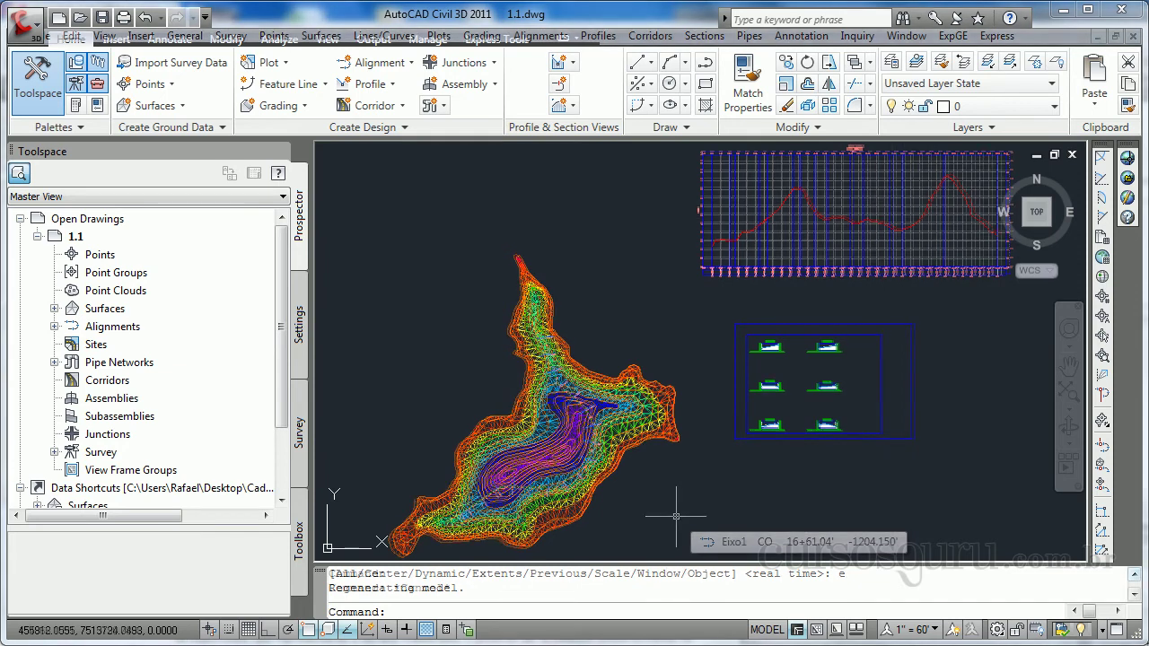
Step: Cancel the running ZOOM command, leaving the terrain surface, profile view and section views on screen
key("Escape")
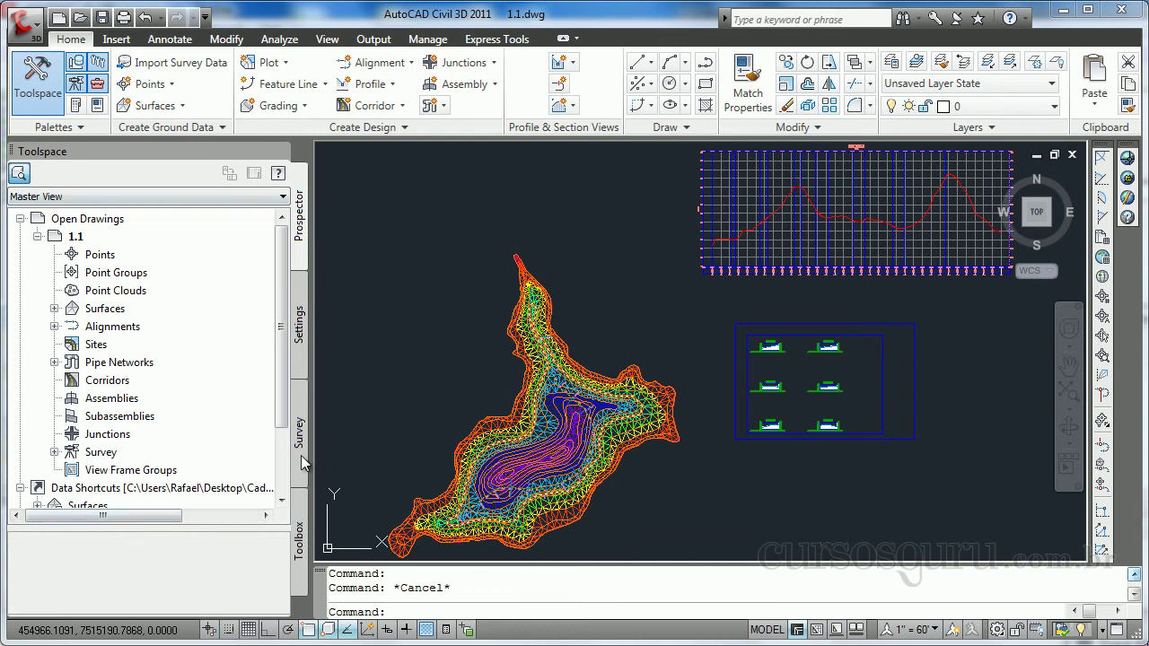
left_click(558, 387)
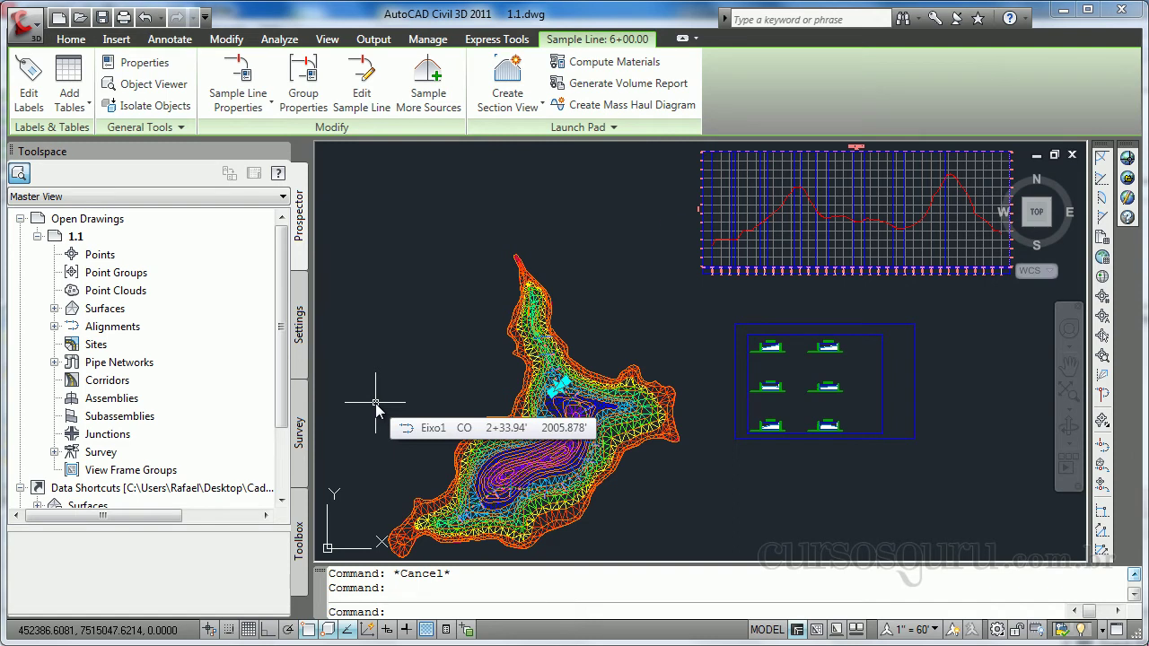
key("Escape")
scroll(587, 359, "down", 2)
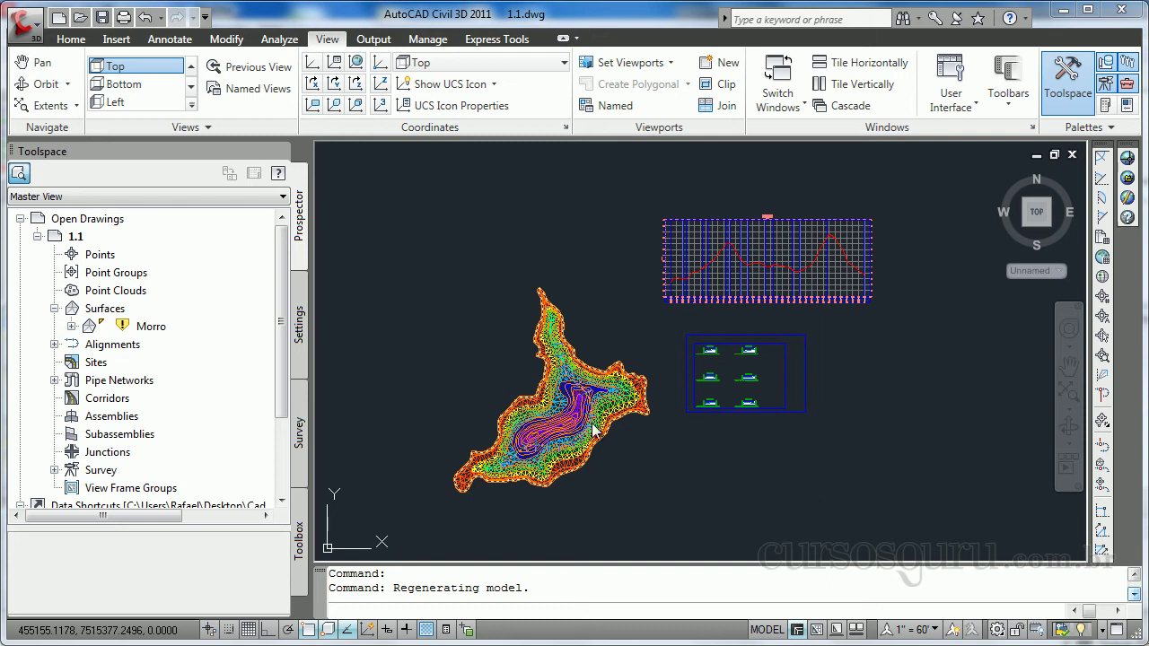
scroll(565, 414, "up", 2)
scroll(566, 415, "up", 3)
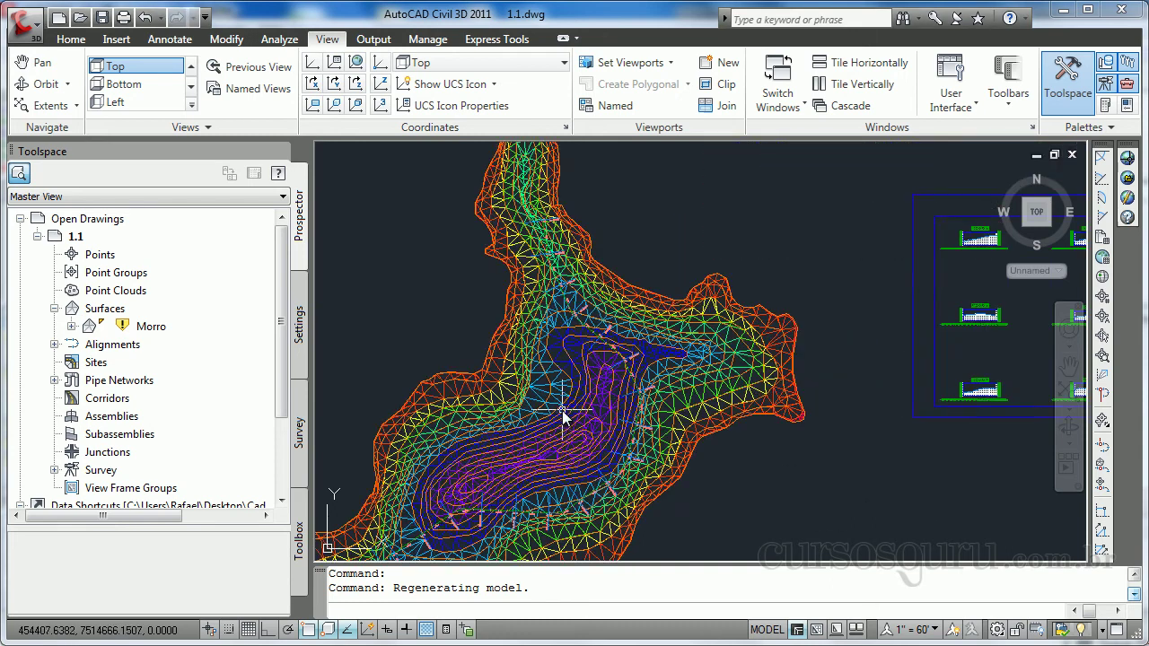
scroll(514, 286, "down", 2)
scroll(516, 287, "down", 2)
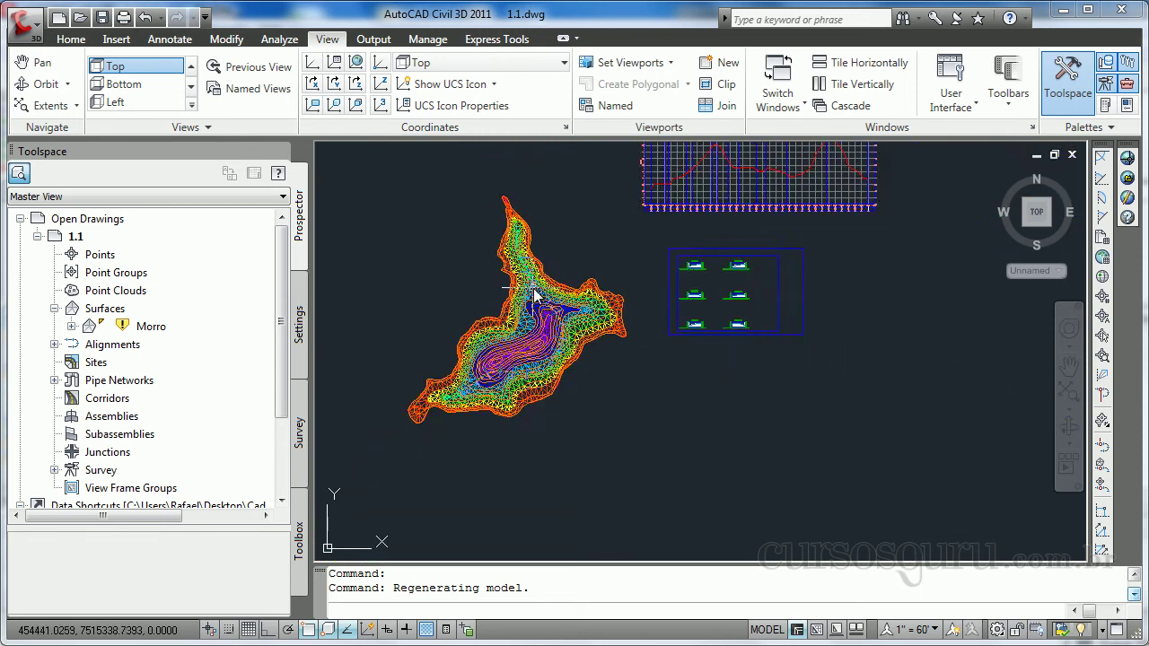
scroll(535, 296, "up", 1)
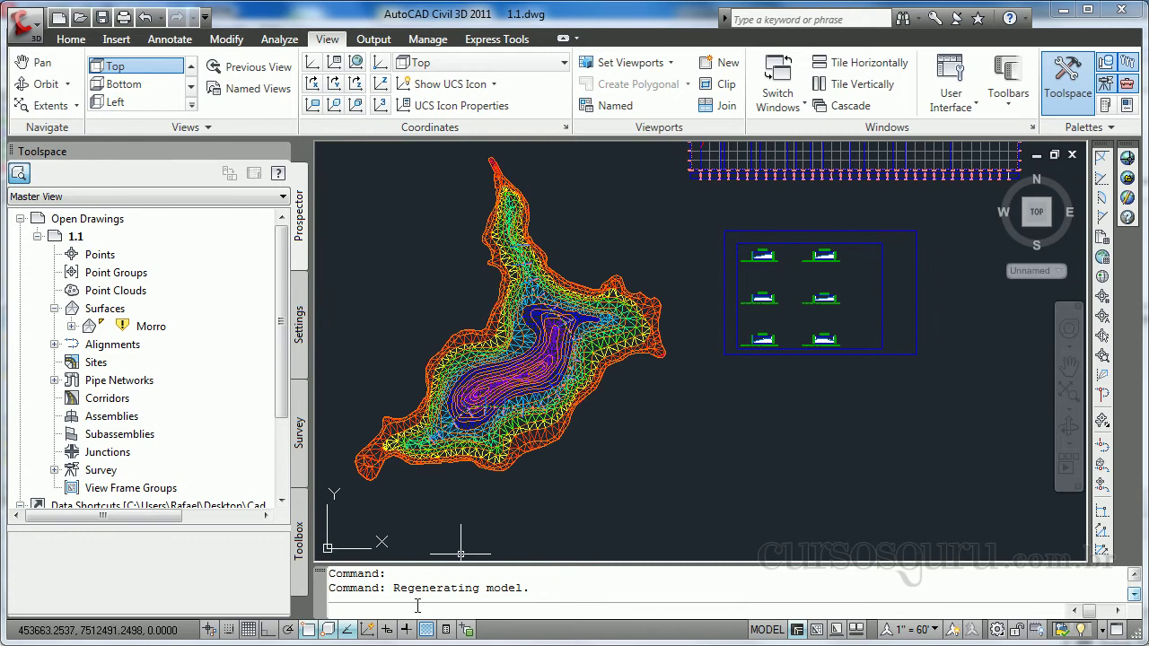
key("Escape")
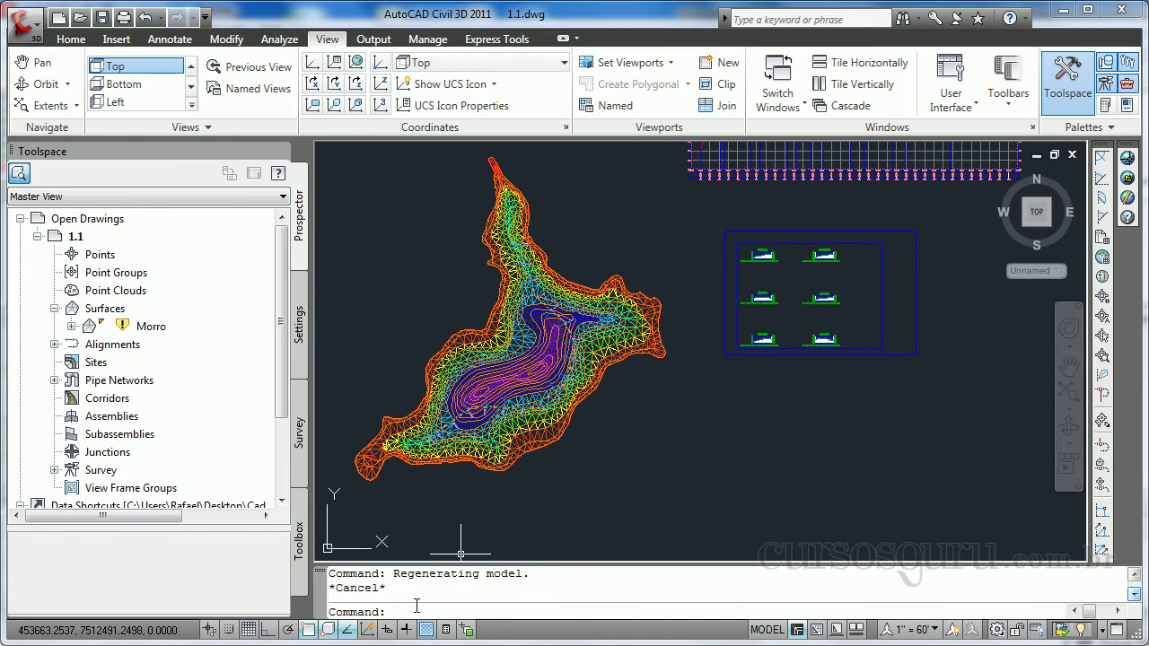
type("shade")
key("Return")
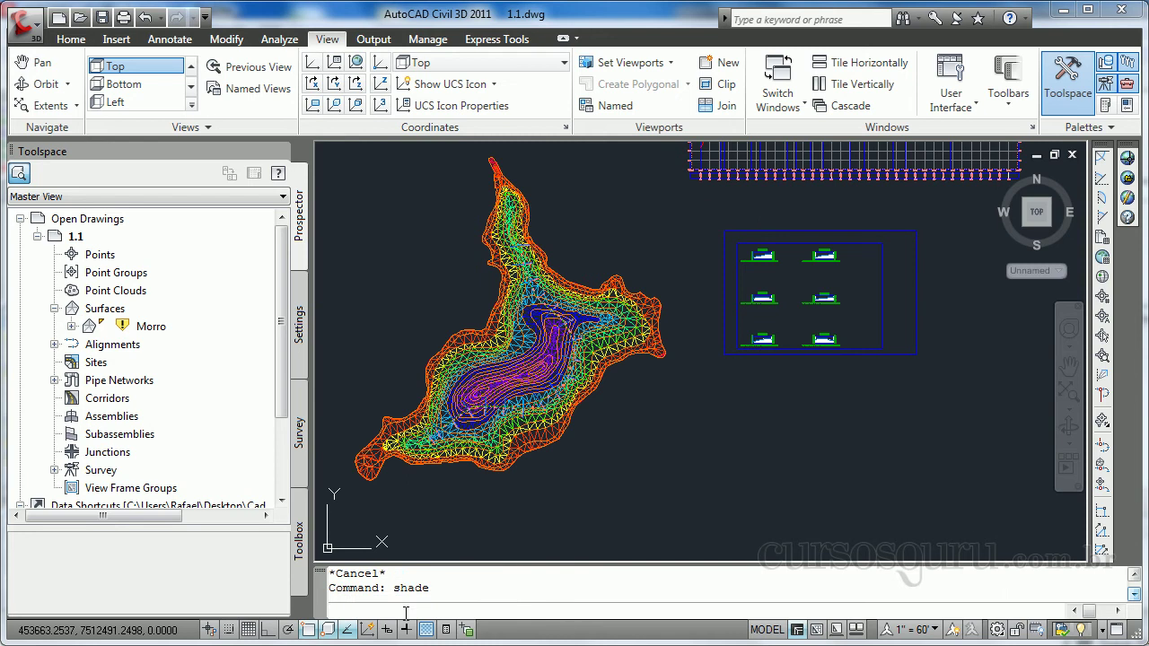
left_click(45, 84)
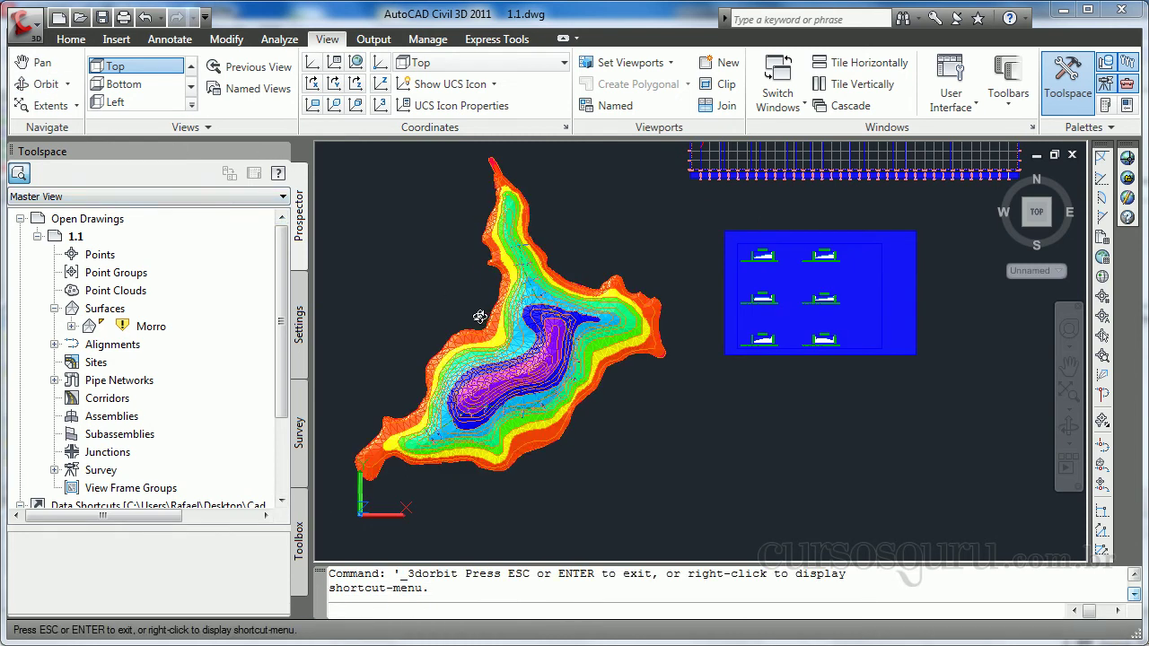
left_click_drag(480, 316, 463, 194)
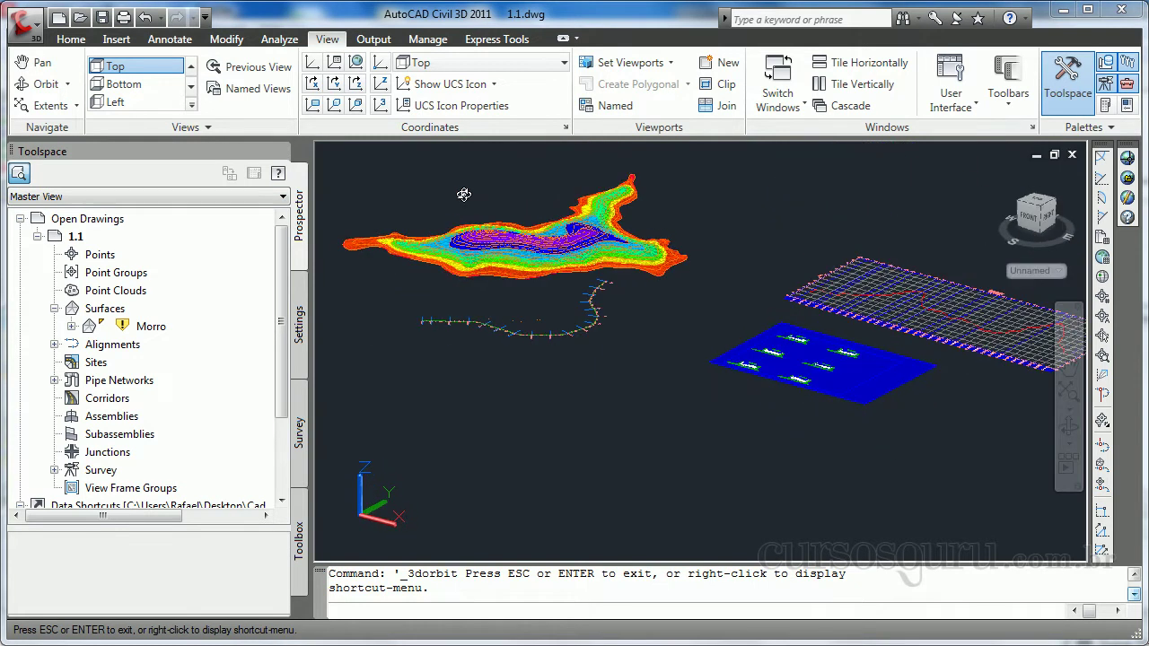
scroll(588, 251, "up", 2)
scroll(583, 251, "up", 2)
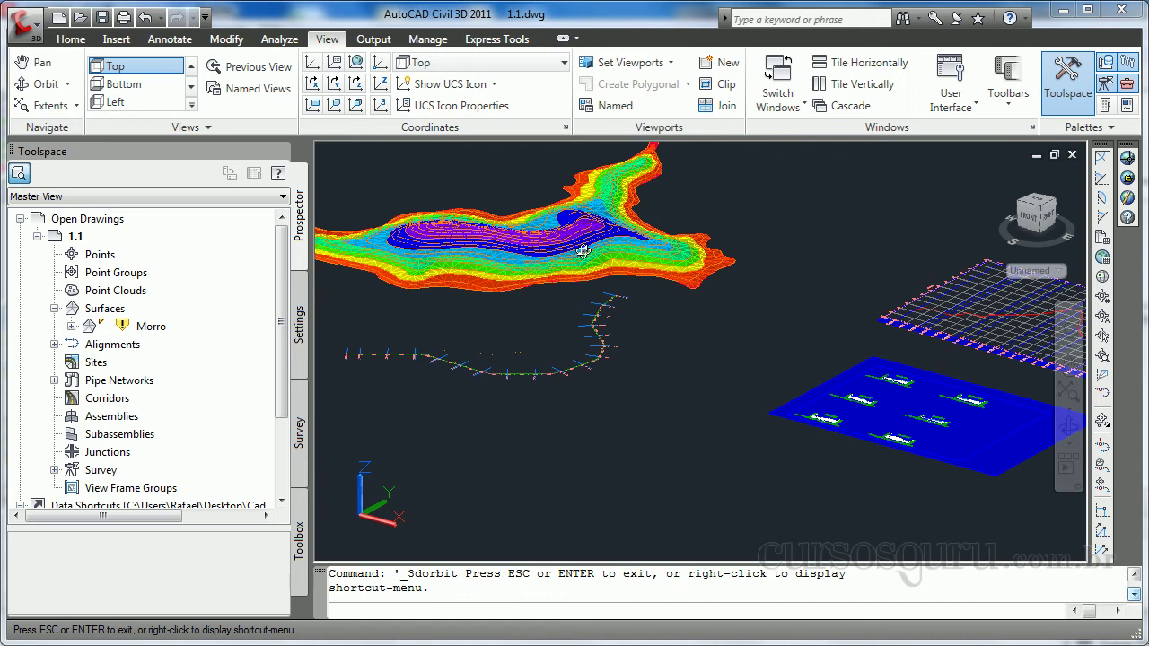
key("Escape")
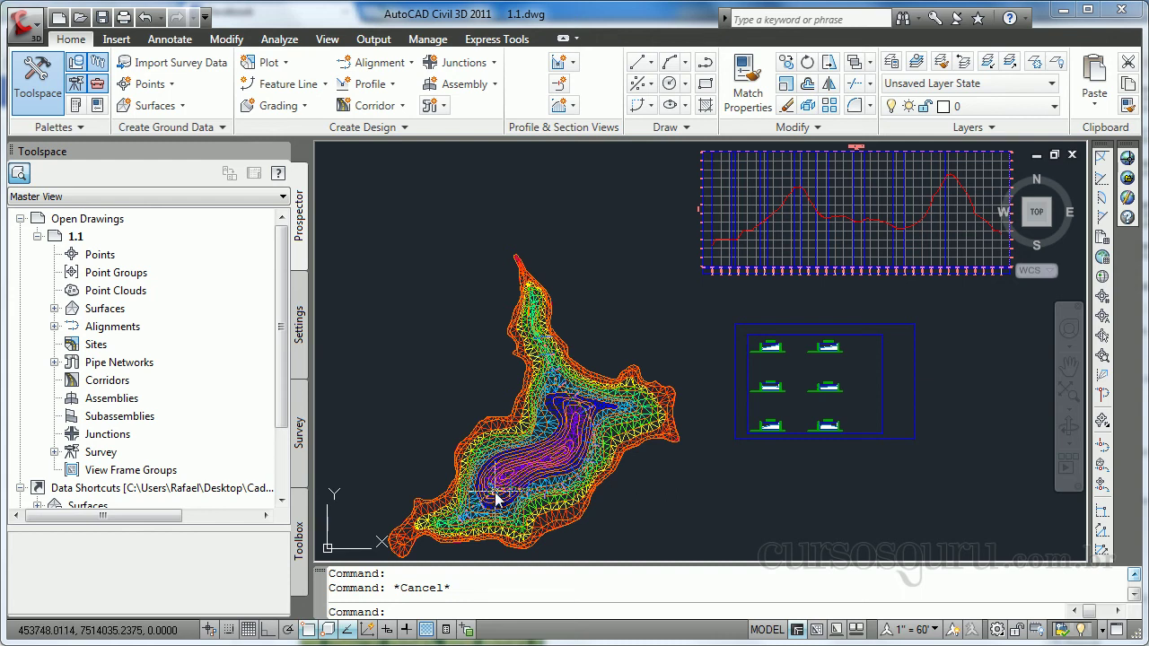
scroll(499, 494, "up", 4)
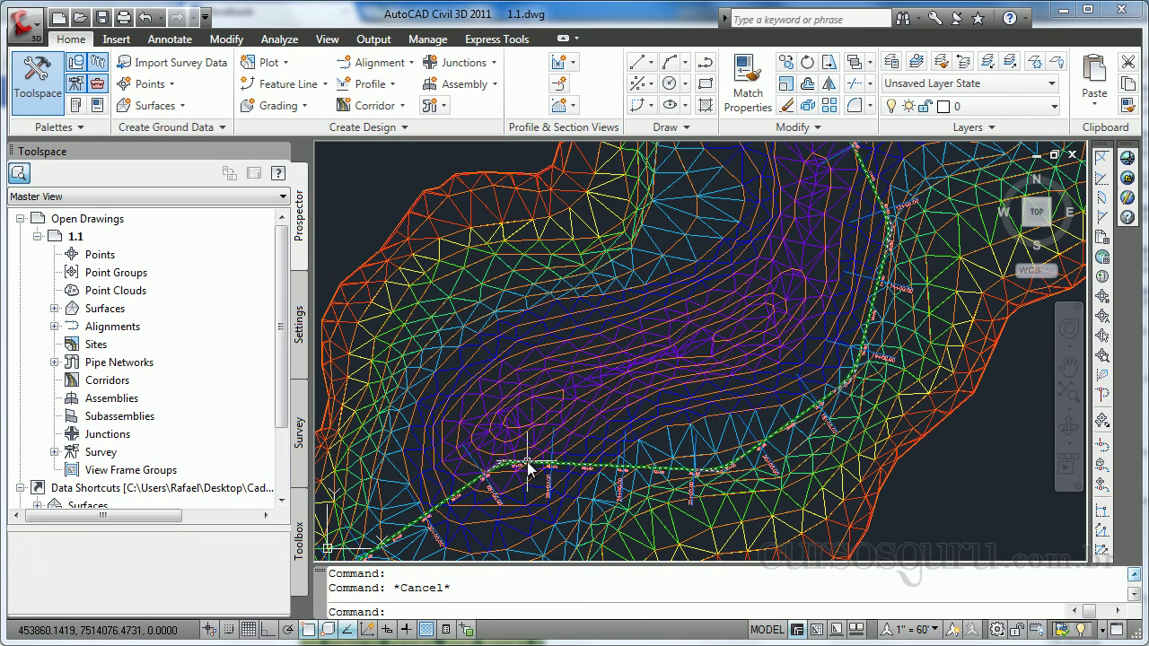
left_click(527, 464)
scroll(807, 435, "down", 4)
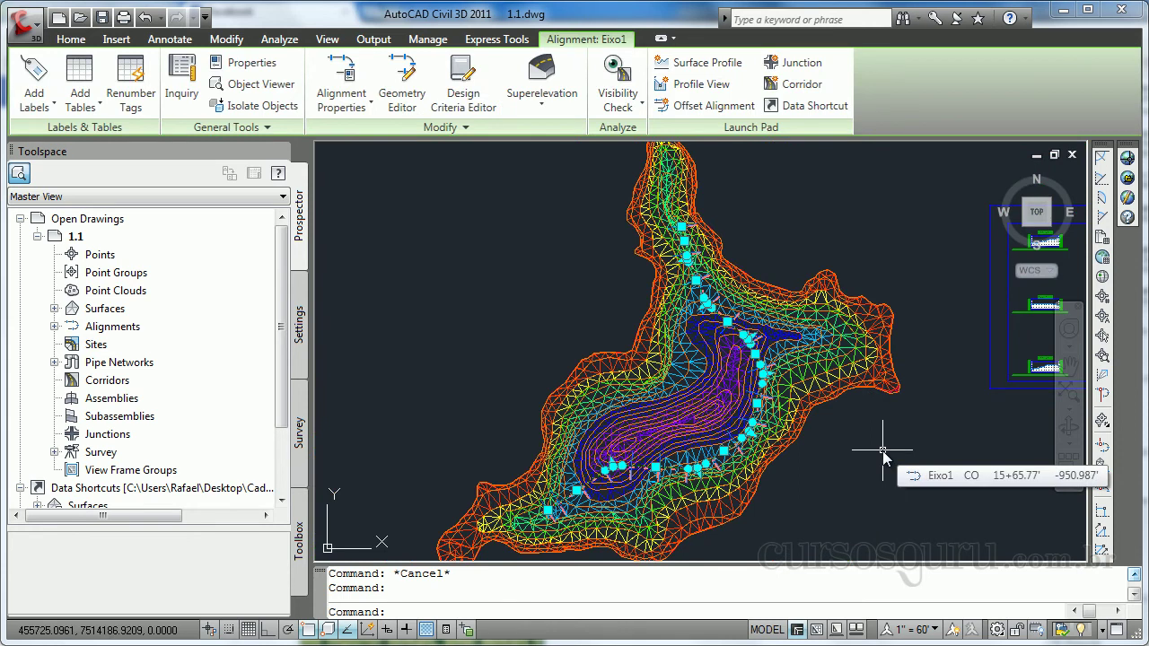
scroll(902, 451, "down", 1)
scroll(910, 443, "down", 3)
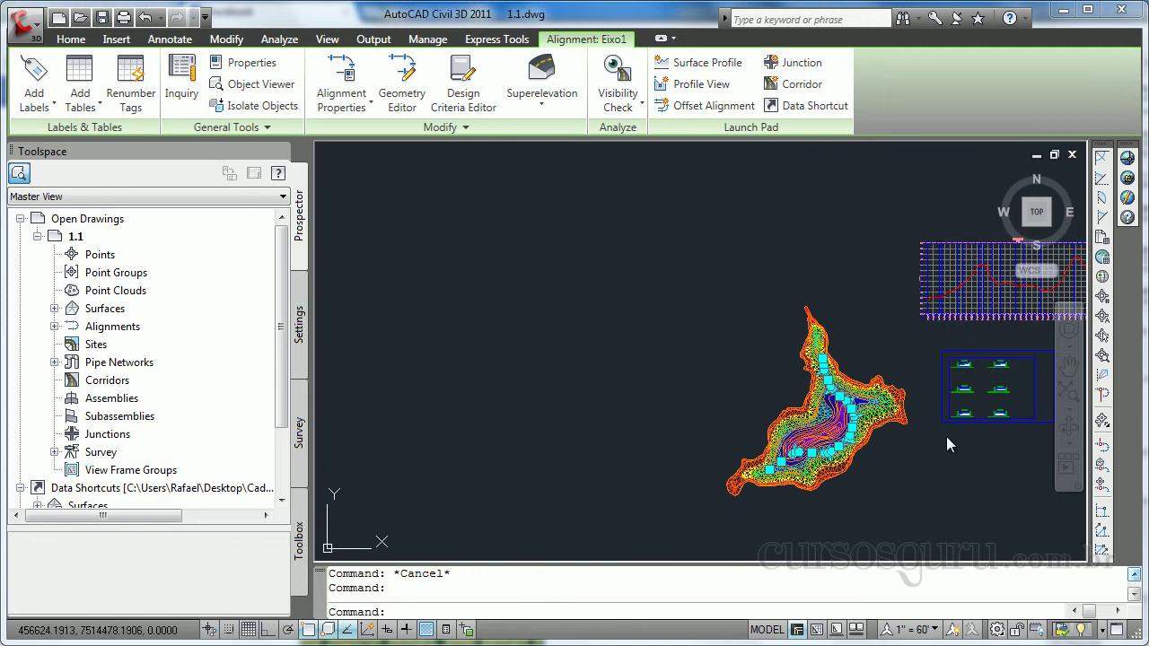
middle_click_drag(884, 464, 717, 441)
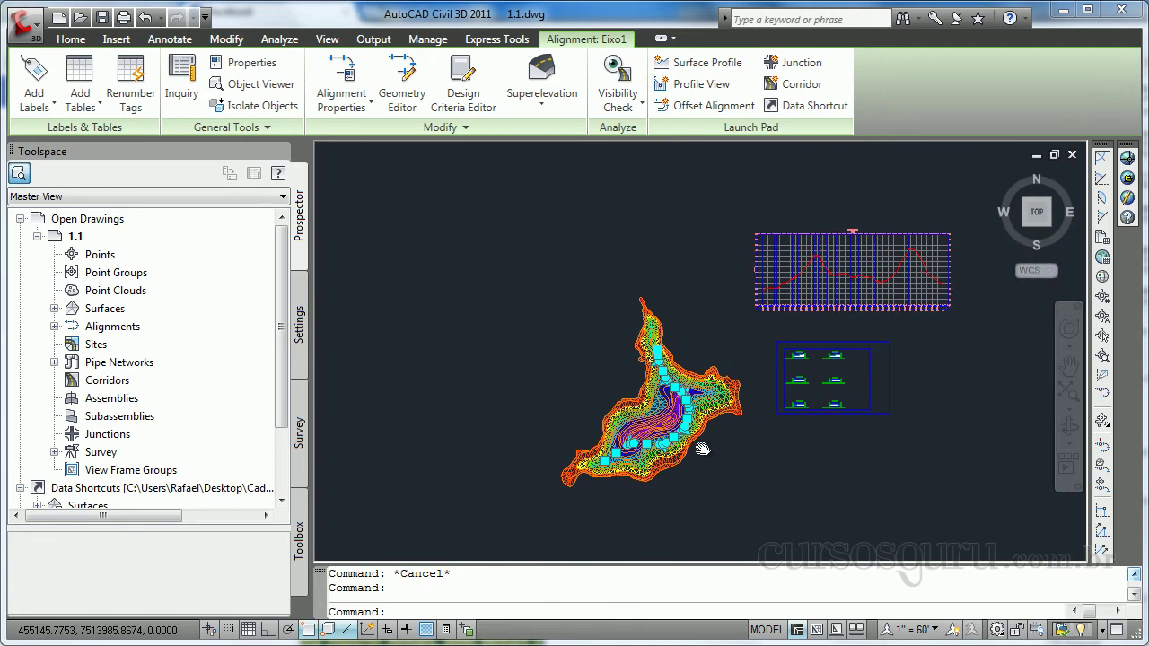
middle_click(764, 442)
key("Escape")
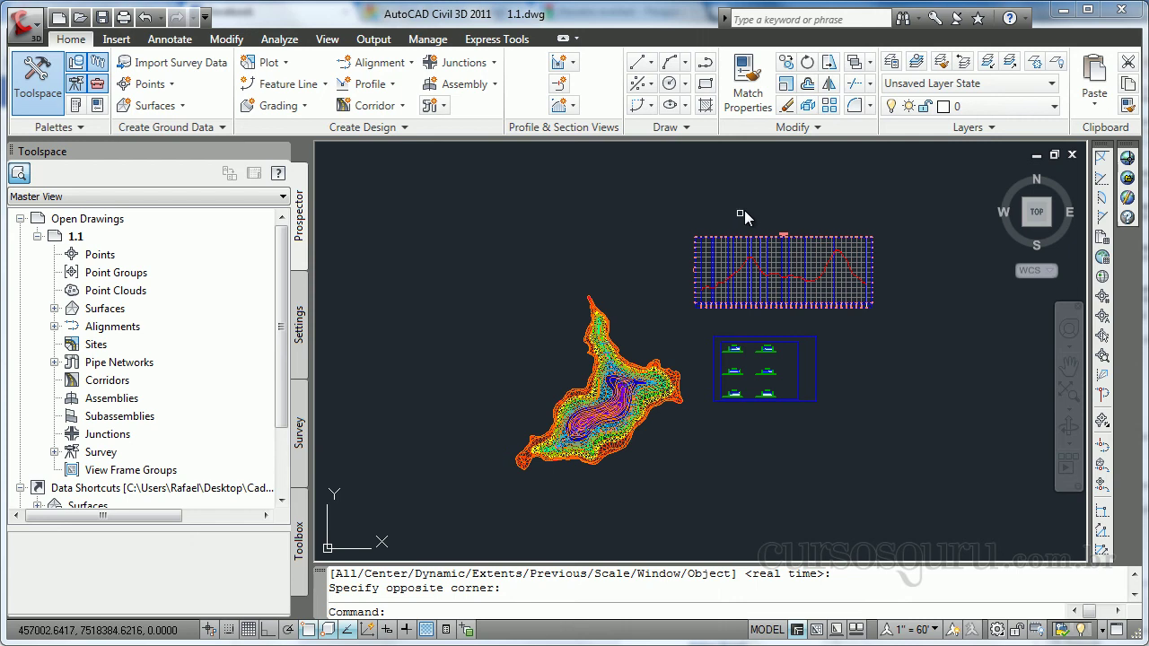
type("z")
Step: Zoom into a window framing the Perfil profile view of alignment Eixo1
key("Return")
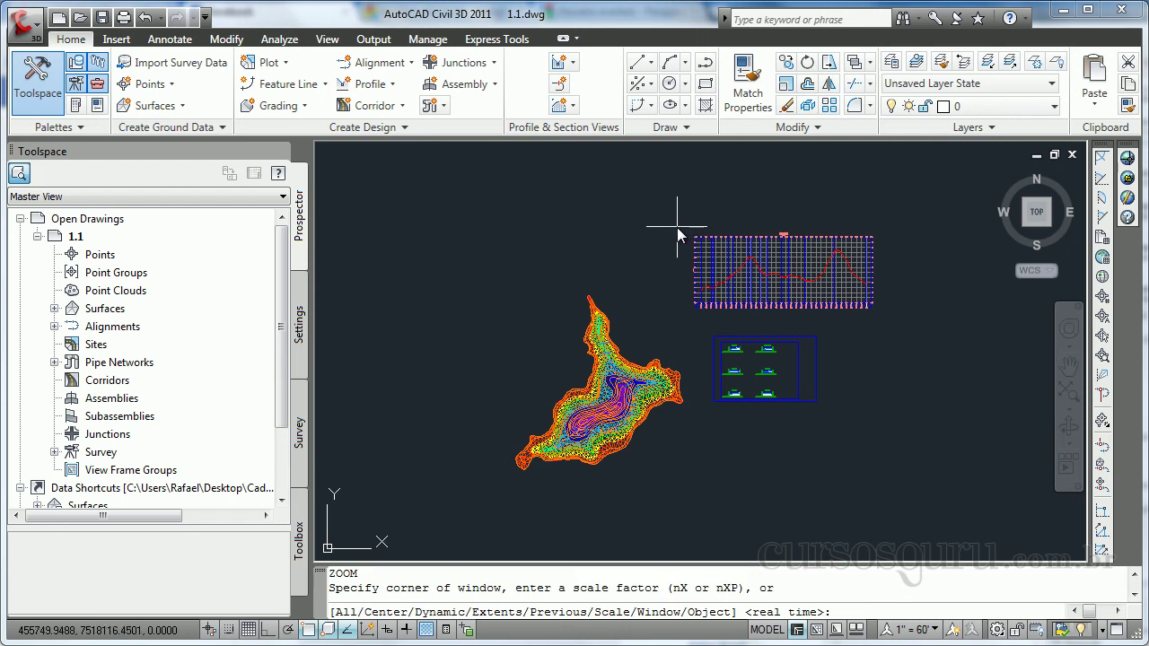
left_click(682, 228)
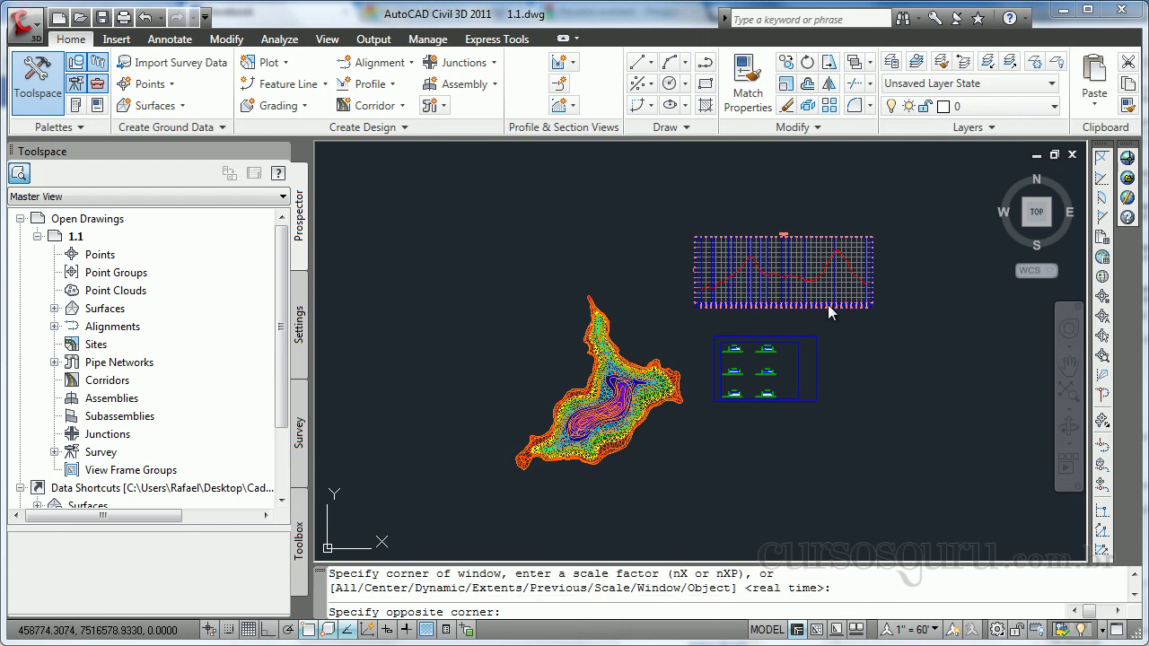
left_click(883, 315)
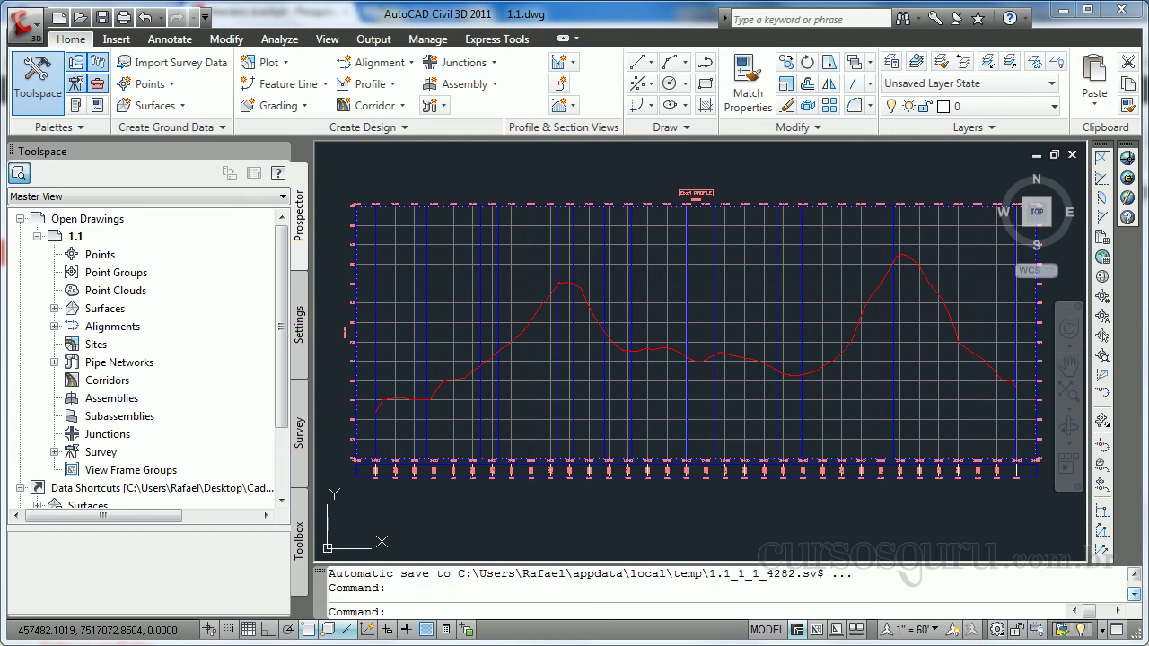
Step: Pan and zoom across the cross-section view grid below the profile, such as station 6+00.00
scroll(628, 496, "down", 1)
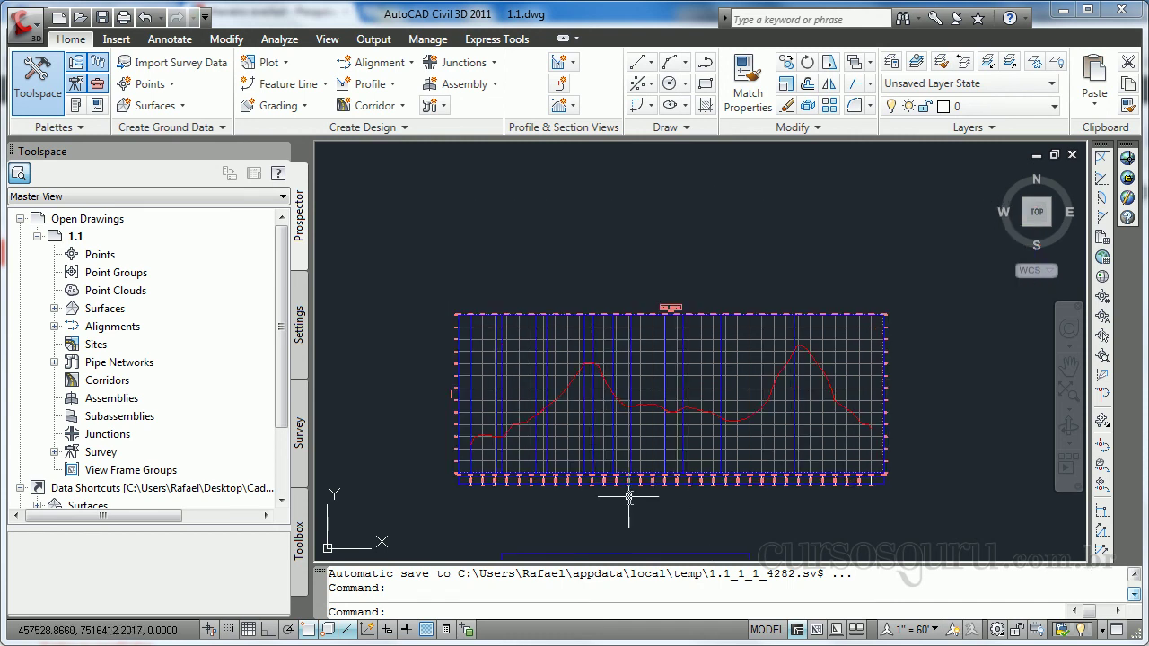
middle_click_drag(628, 496, 586, 315)
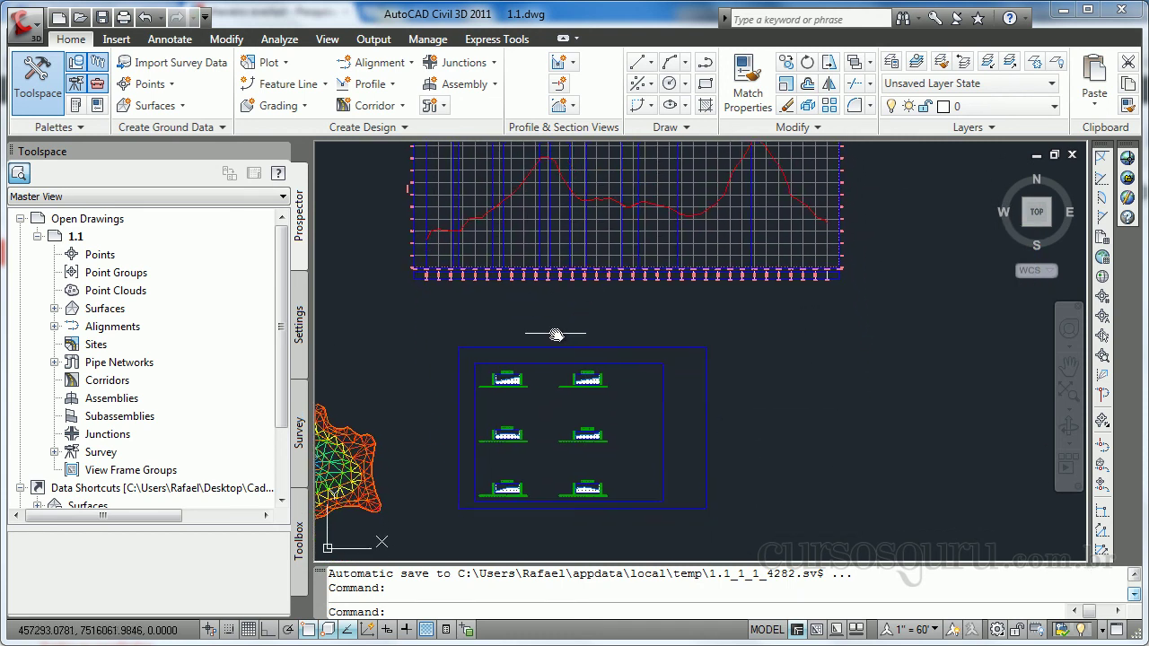
scroll(542, 419, "up", 3)
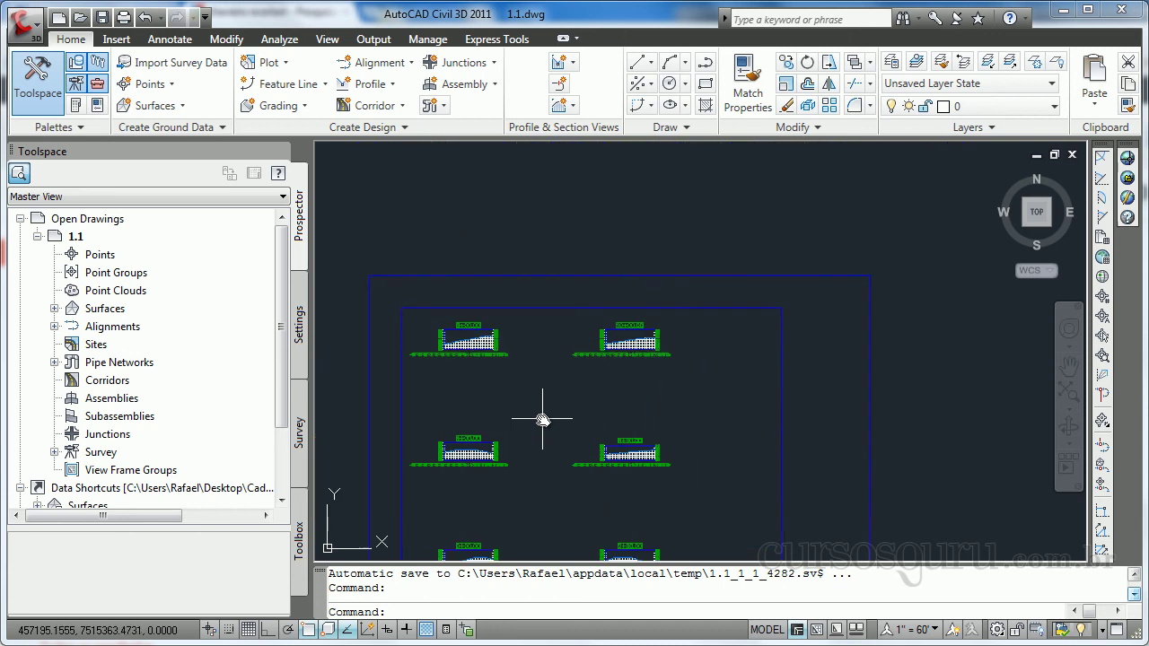
middle_click_drag(551, 456, 604, 396)
scroll(604, 396, "up", 2)
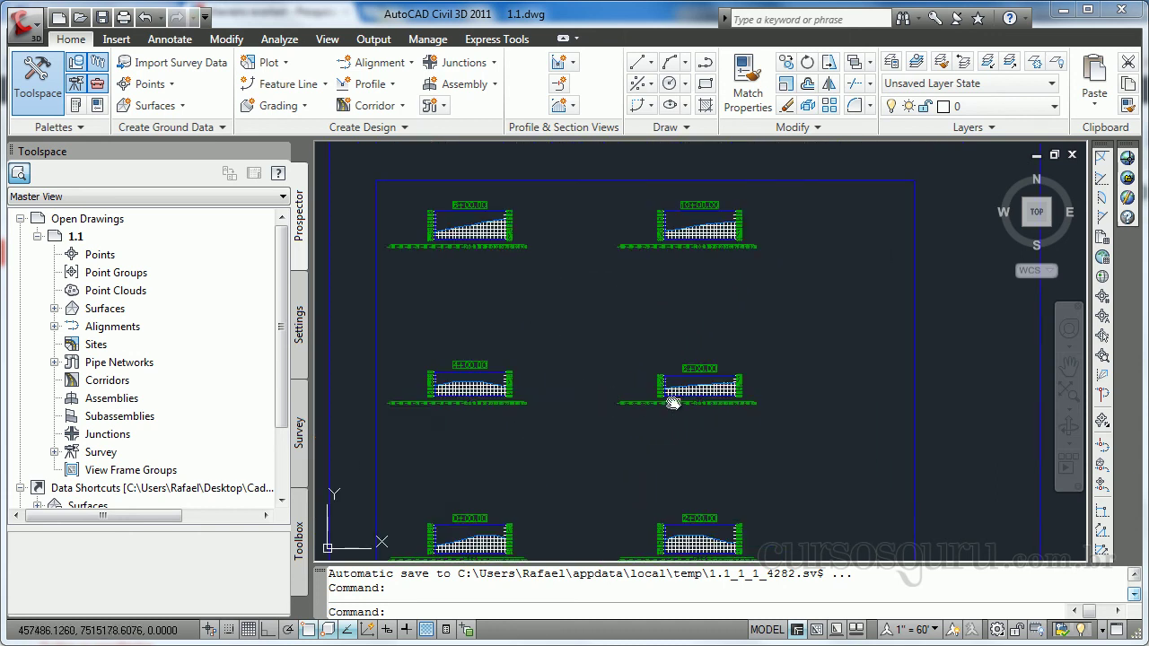
scroll(668, 401, "up", 2)
scroll(616, 377, "up", 1)
scroll(573, 366, "down", 2)
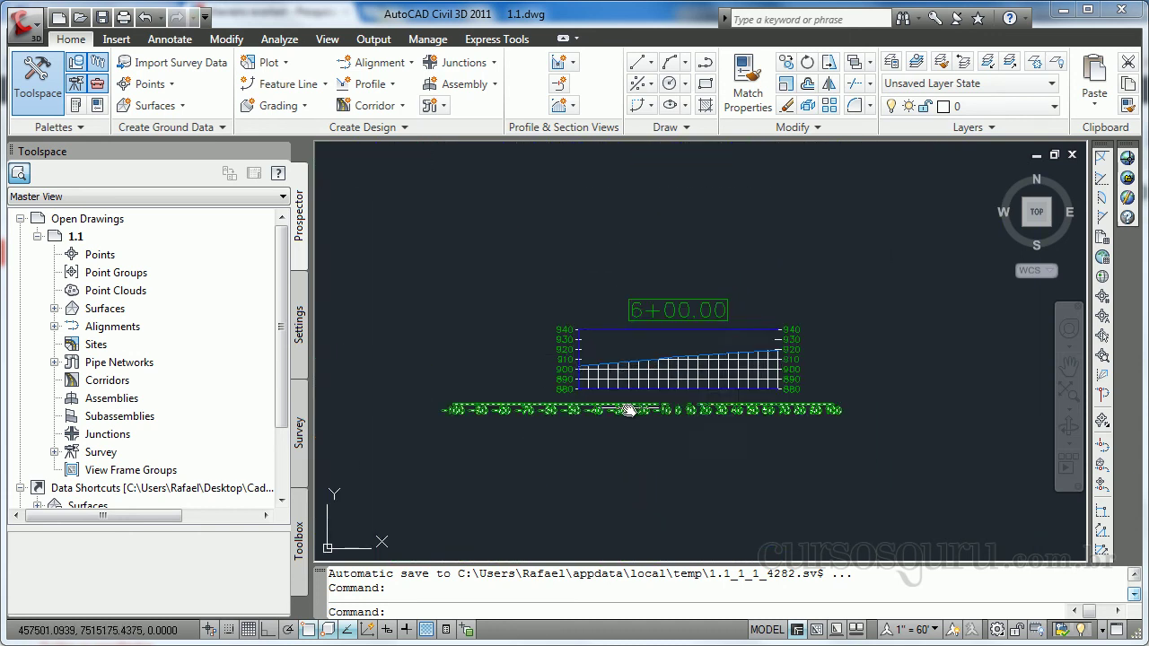
scroll(584, 467, "down", 2)
scroll(646, 313, "down", 2)
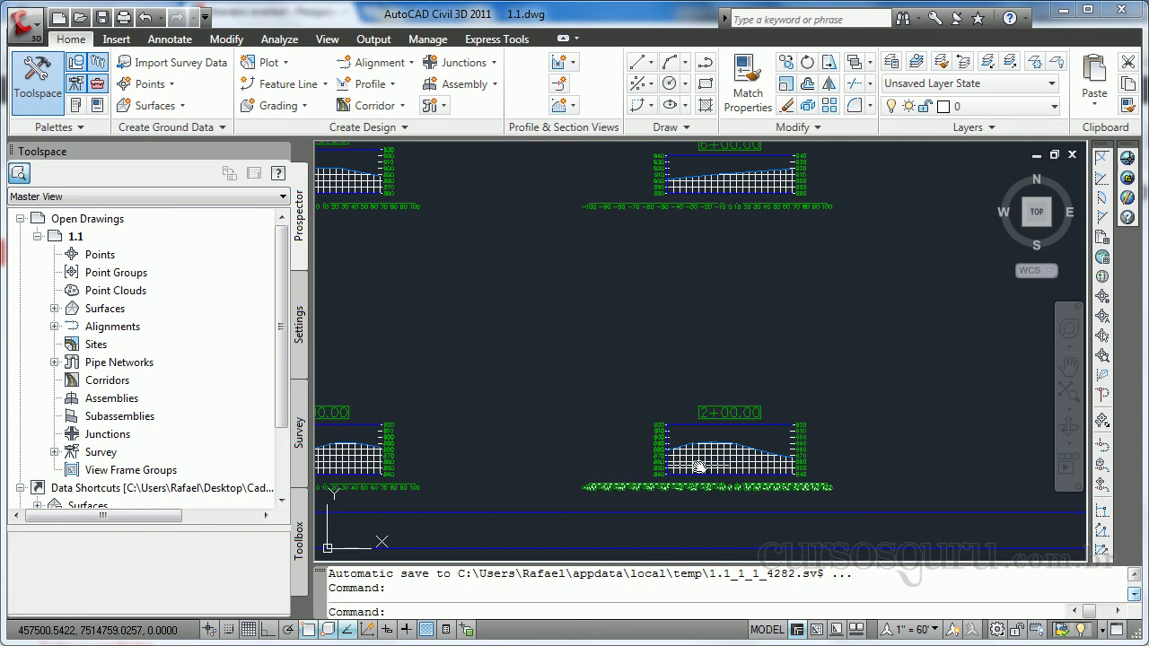
middle_click_drag(520, 308, 609, 388)
scroll(718, 476, "down", 1)
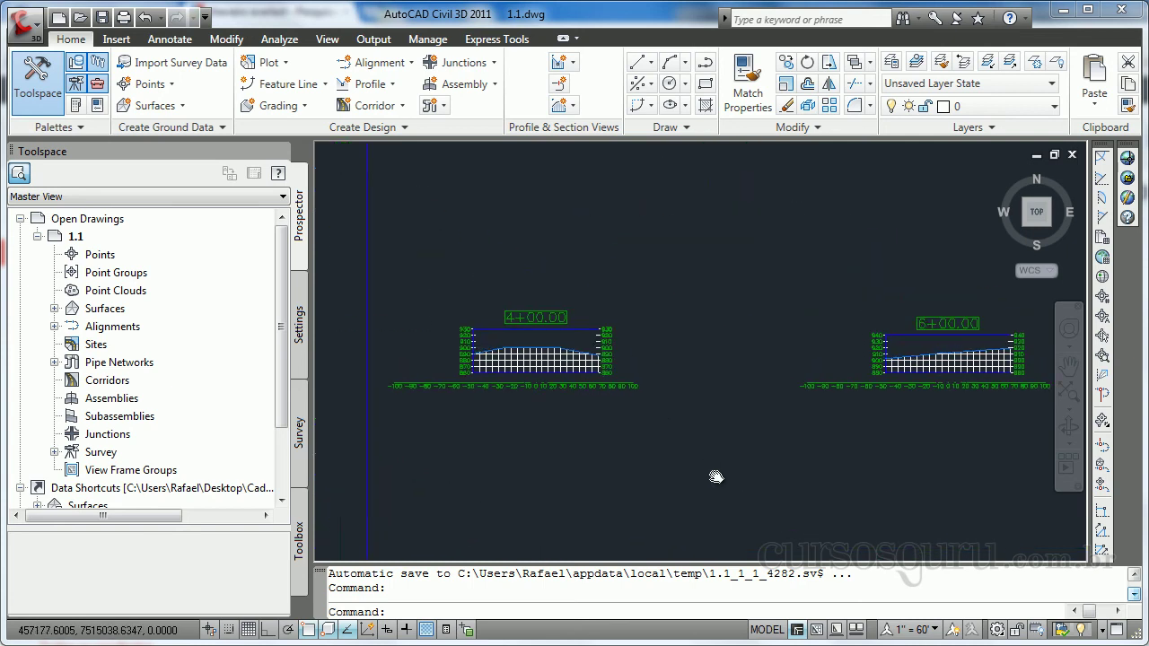
scroll(739, 292, "down", 1)
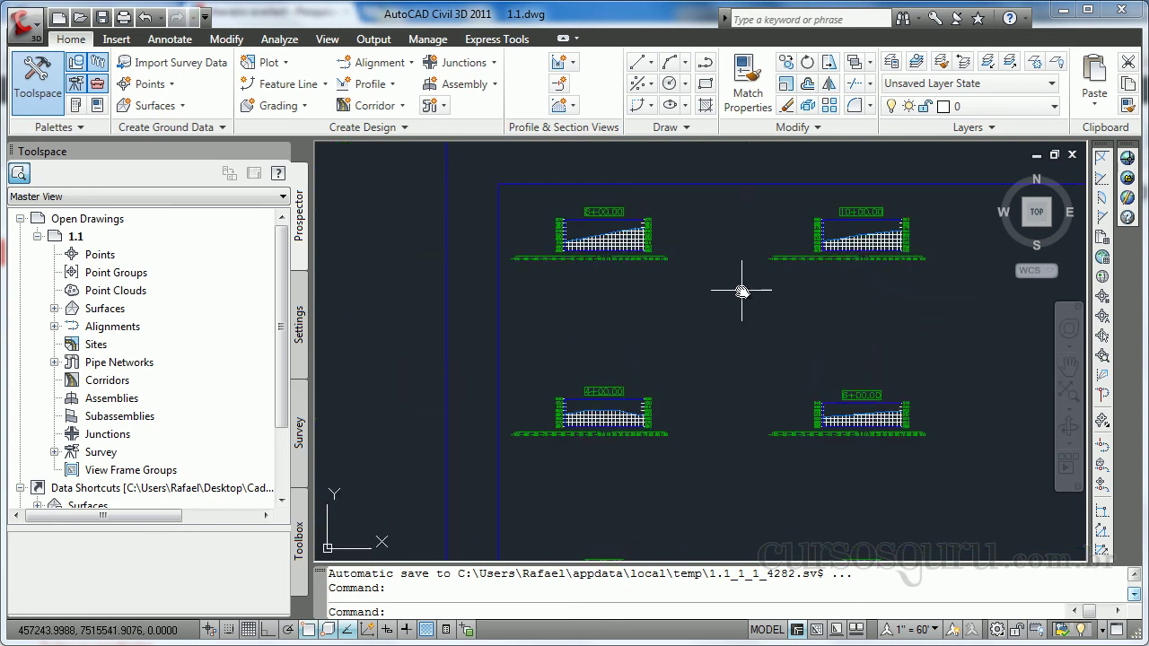